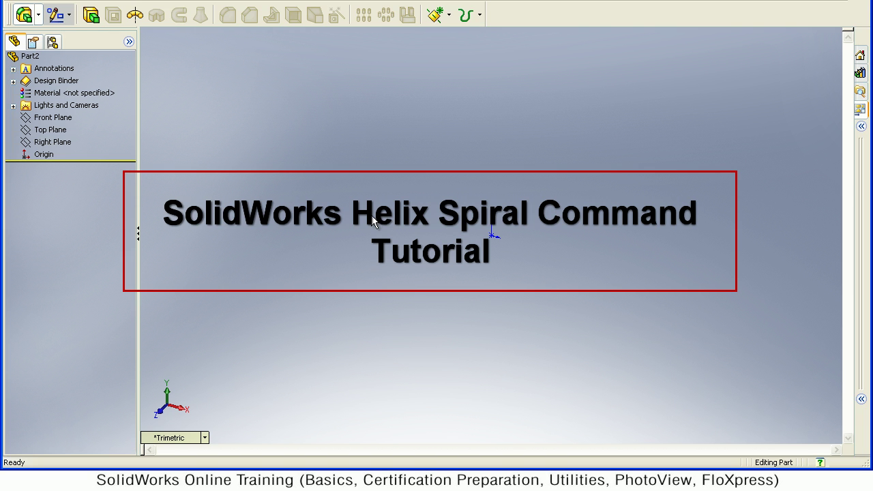
Step: Select the Top Plane and open the Curves command list
left_click(29, 129)
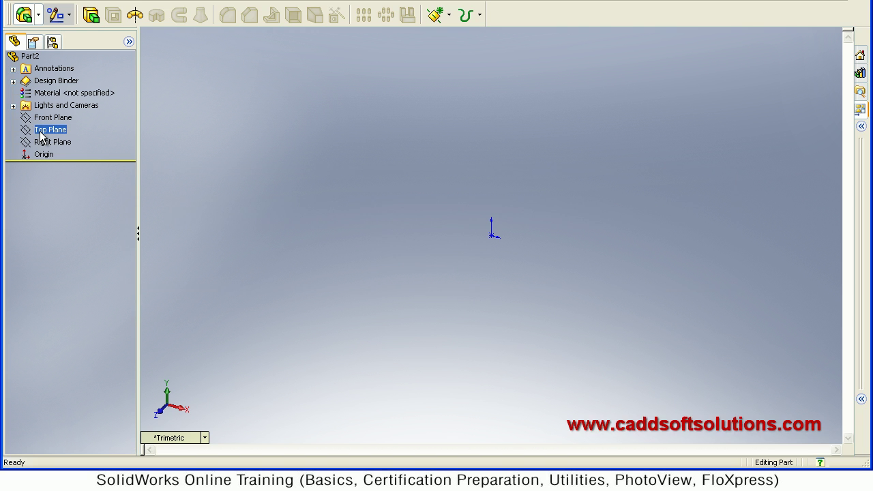
left_click(40, 133)
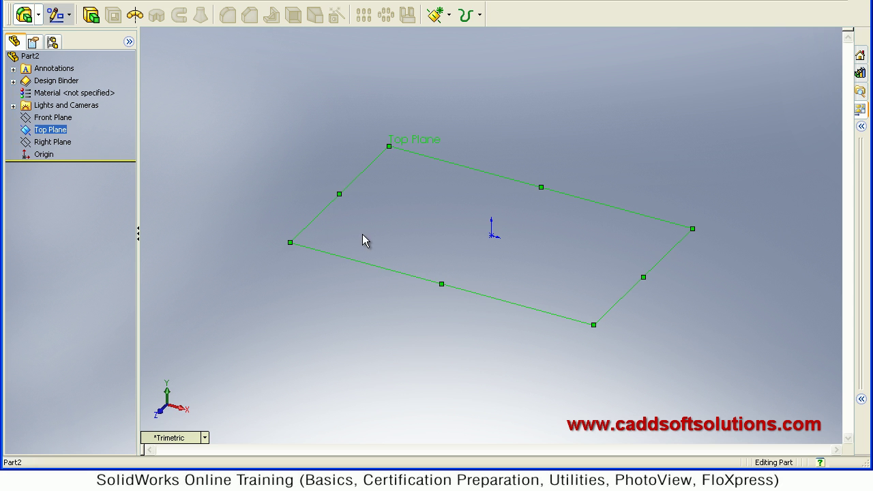
left_click(481, 17)
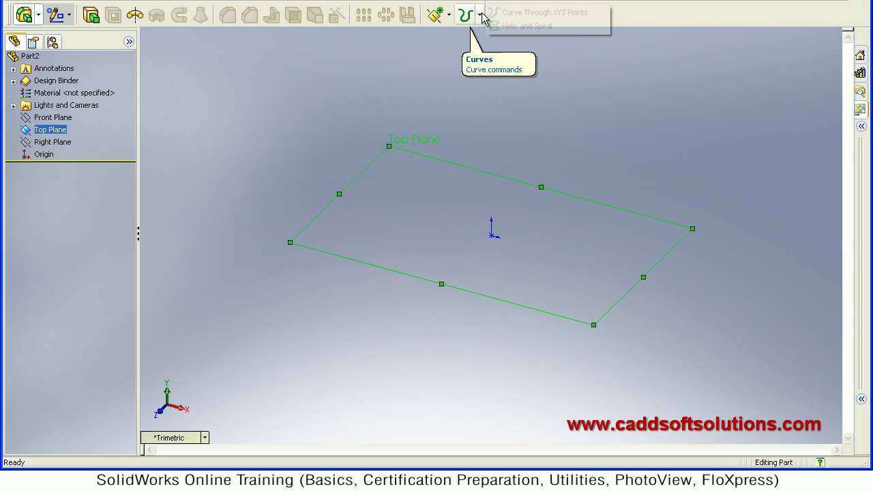
Step: Start Helix and Spiral and sketch a circle centred on the origin
left_click(529, 29)
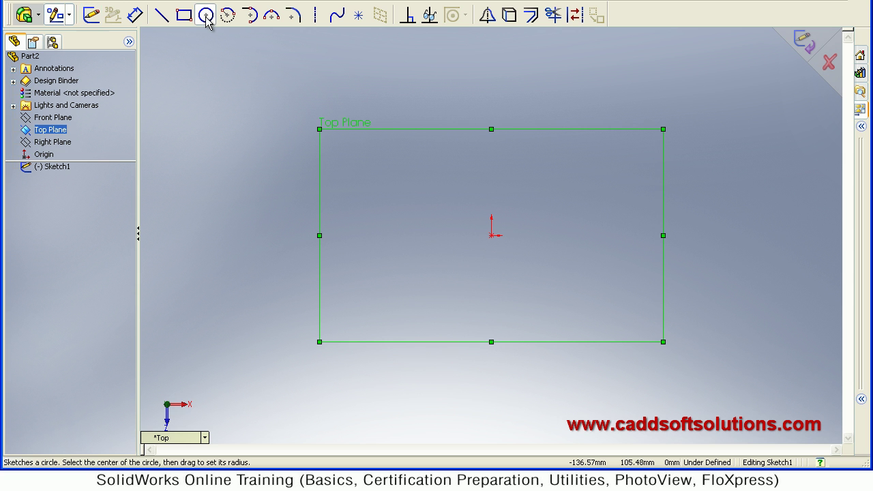
left_click(491, 235)
left_click(588, 273)
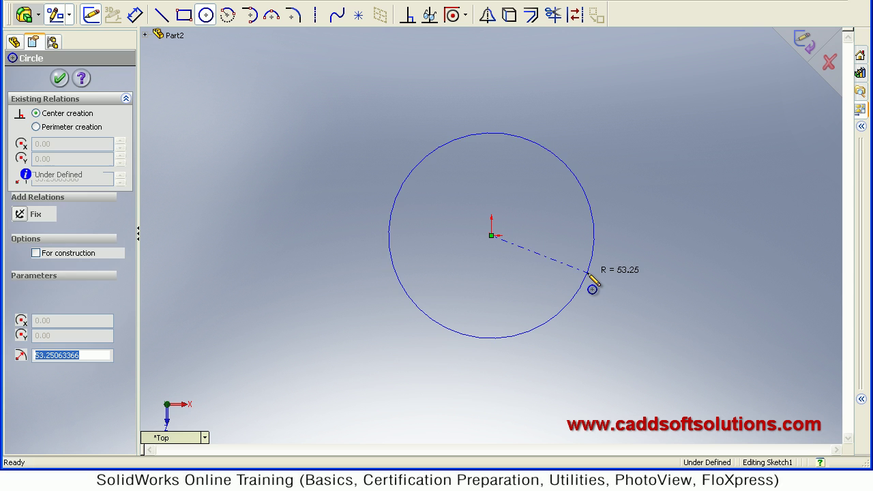
Step: Dimension the circle's diameter to 100 mm
left_click(138, 15)
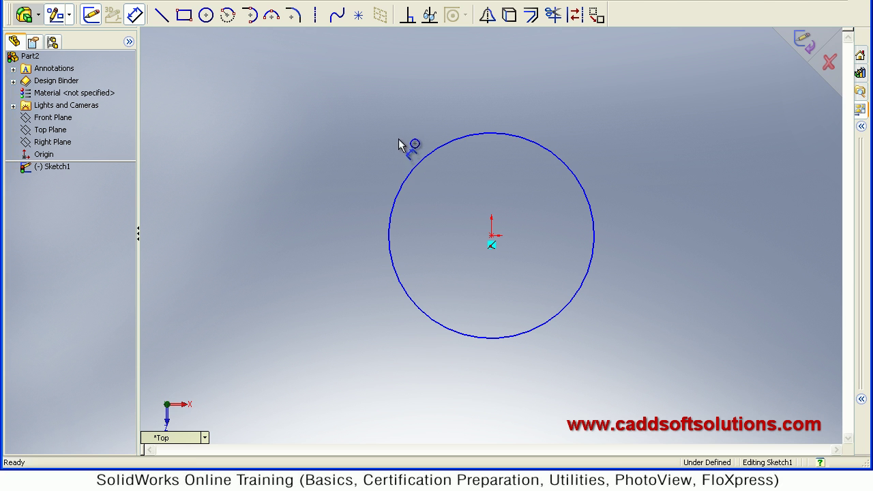
left_click(392, 155)
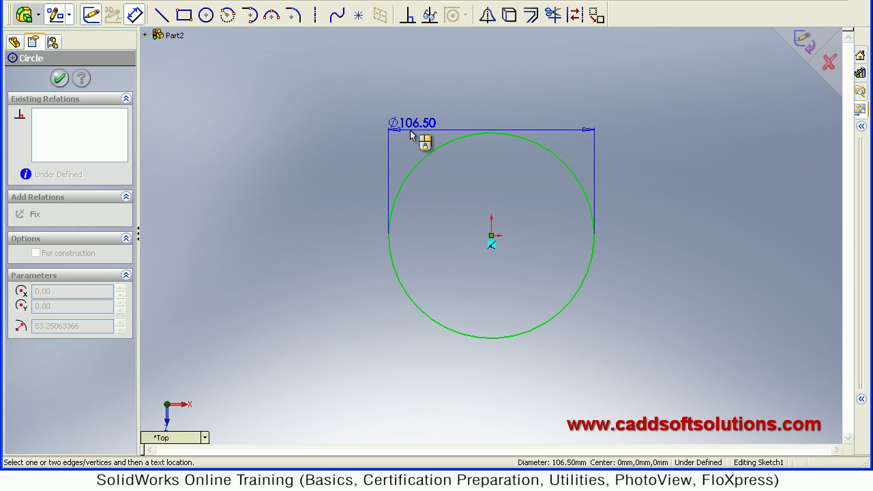
left_click(467, 114)
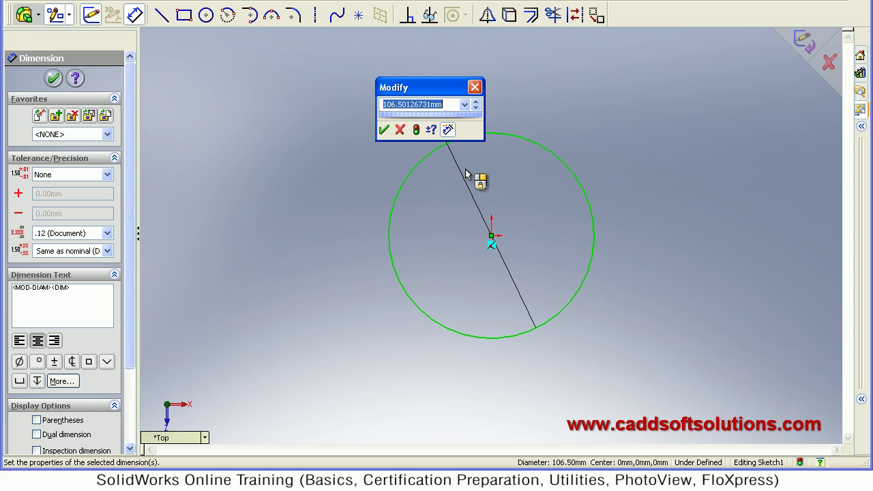
type("100")
key("Return")
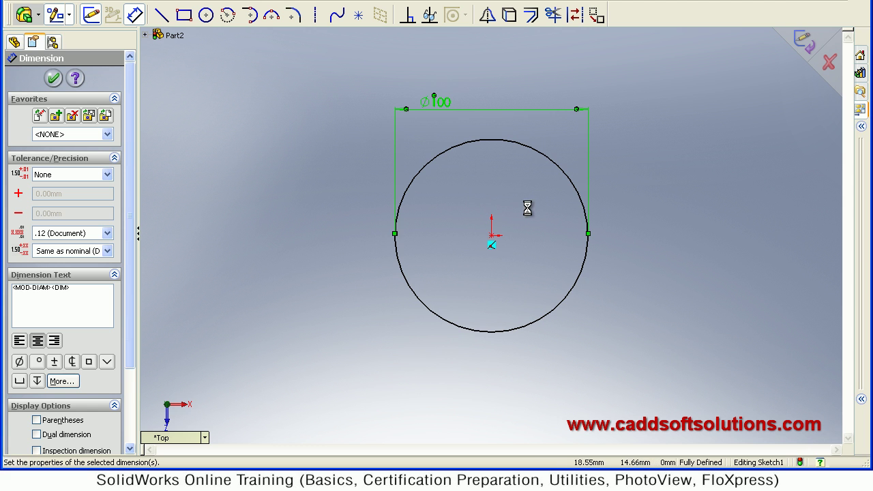
left_click(611, 260)
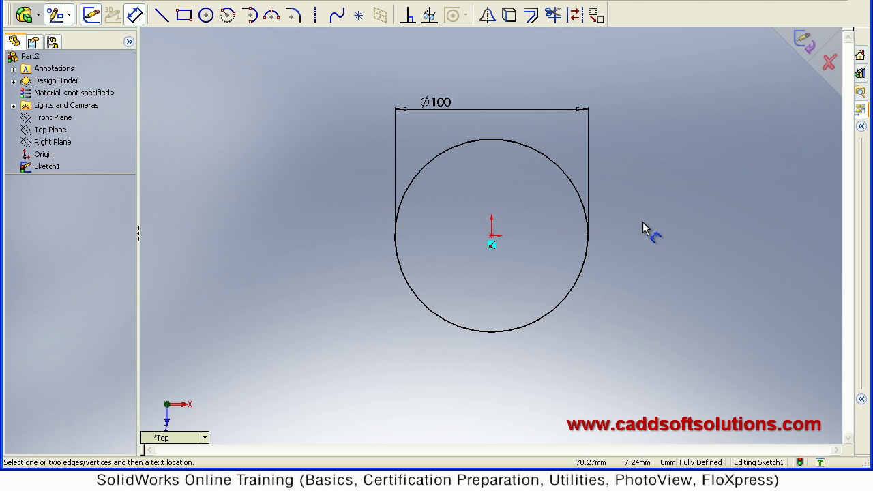
Step: Exit the sketch and set the spiral pitch to 10 mm
left_click(808, 54)
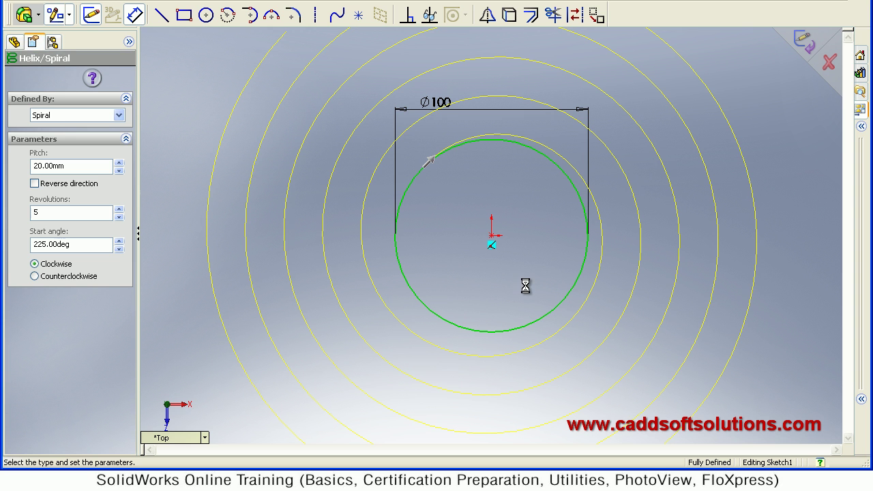
middle_click_drag(518, 284, 518, 195)
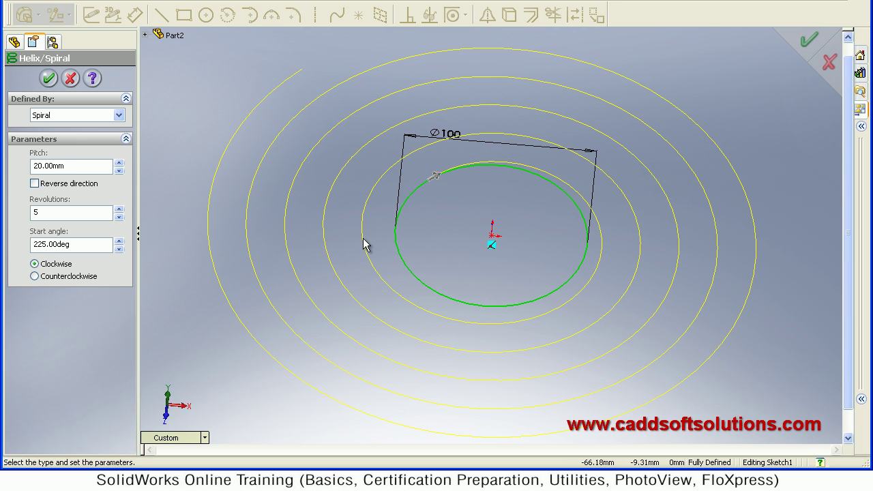
left_click_drag(80, 162, 36, 162)
type("10")
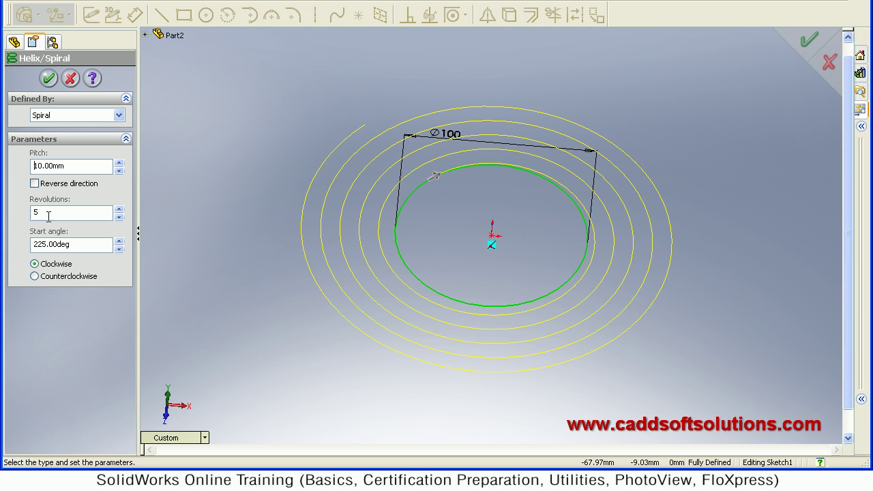
Step: Set the spiral to 10 revolutions winding counterclockwise
left_click_drag(32, 212, 116, 208)
type("10")
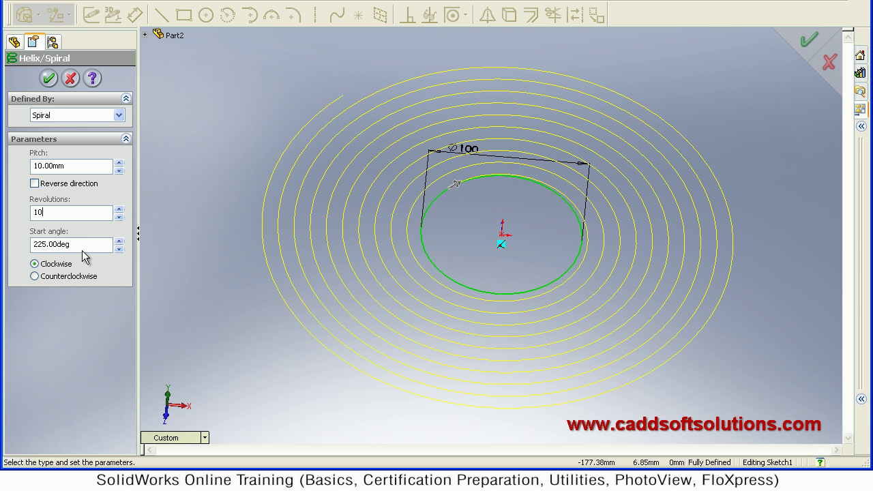
left_click(48, 276)
left_click(49, 264)
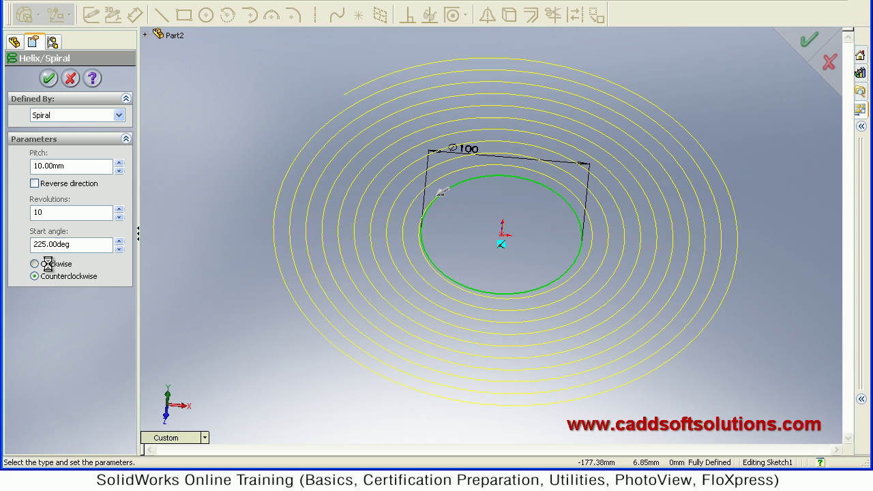
left_click(49, 277)
Step: Define the curve as a constant-pitch helix by pitch and revolution with 15 mm pitch
left_click(71, 116)
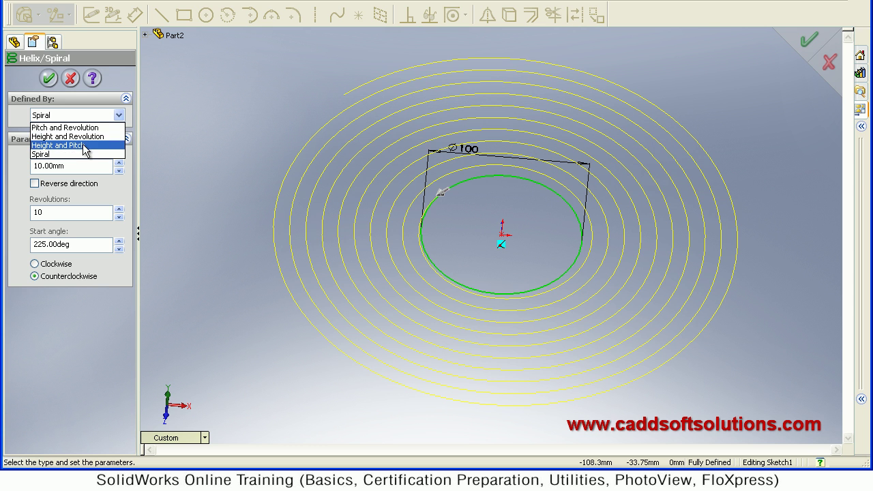
left_click(65, 127)
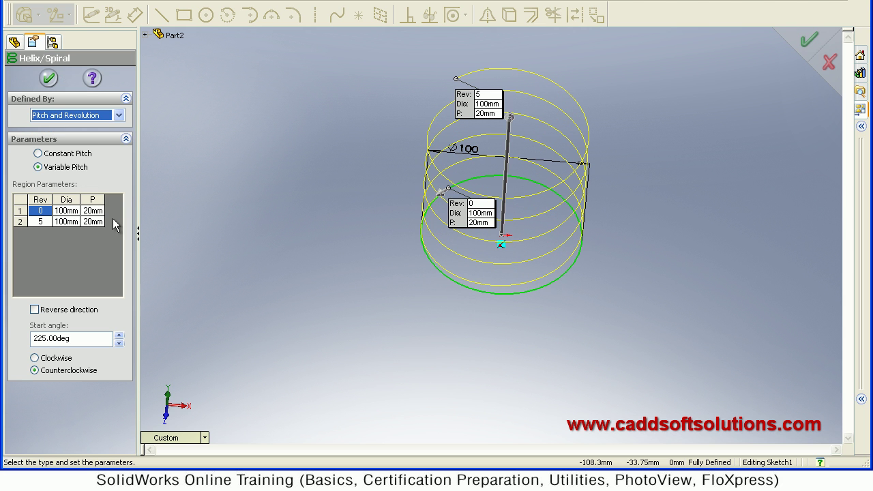
left_click(39, 153)
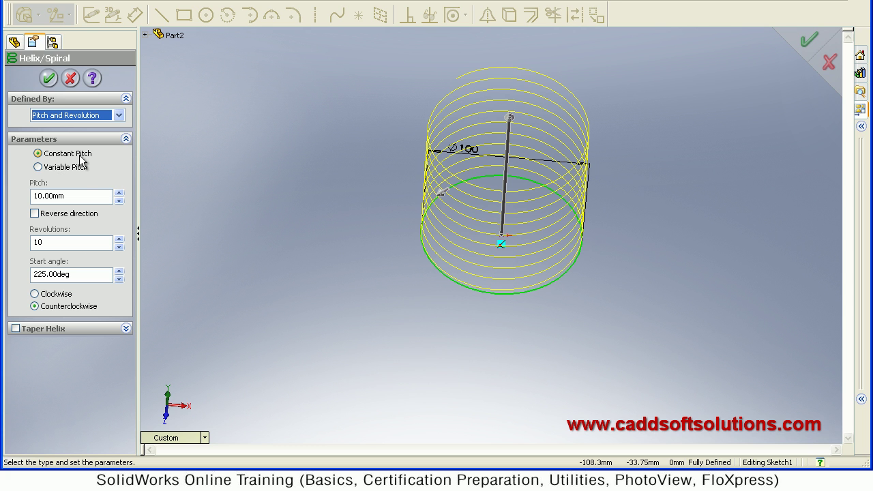
left_click(36, 195)
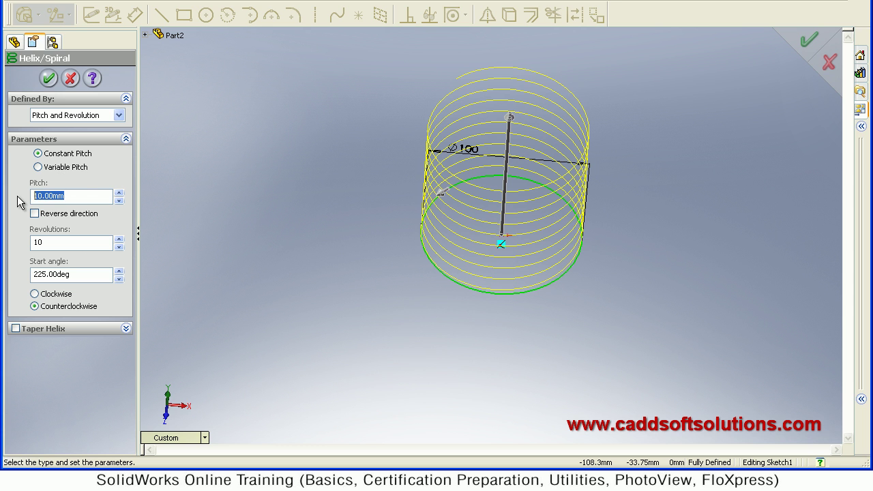
type("1")
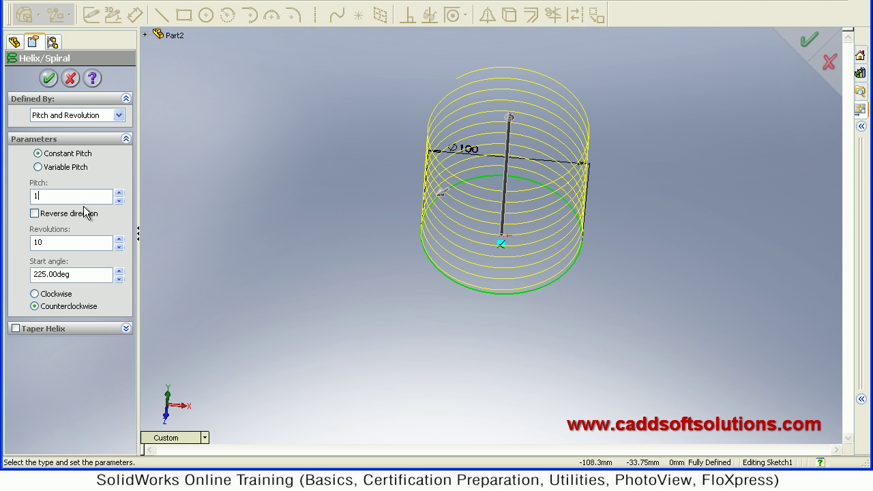
type("5.00mm")
key("Return")
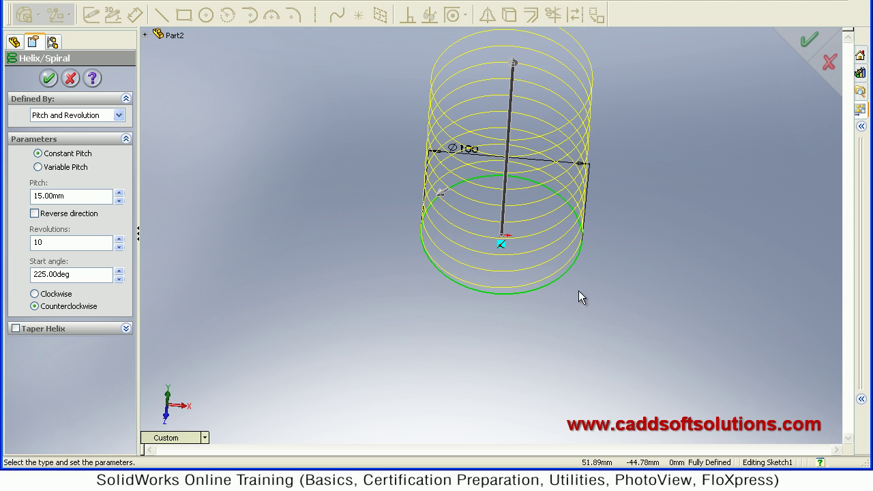
Step: Set the helix to 15 revolutions, keeping counterclockwise winding
middle_click_drag(543, 259, 513, 265)
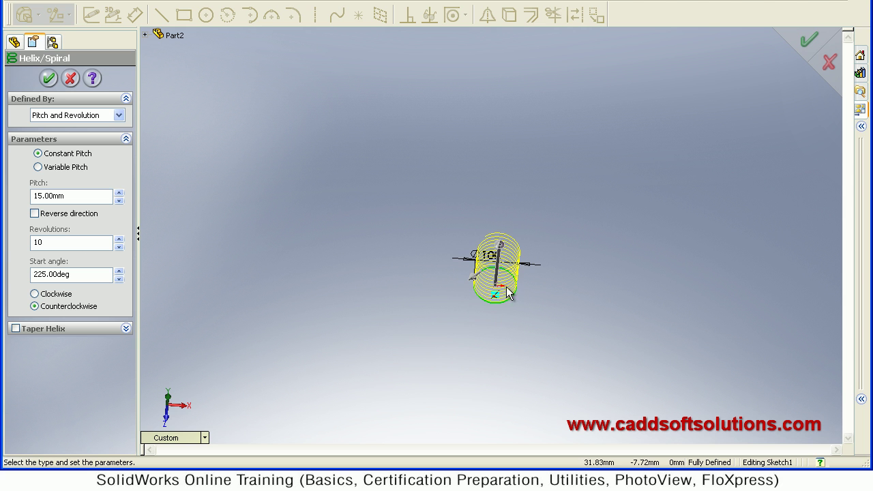
scroll(492, 278, "down", 3)
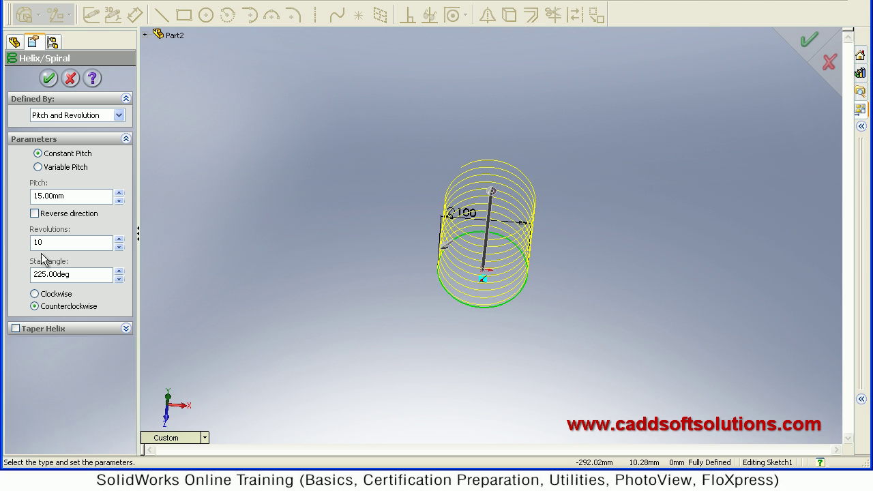
left_click_drag(55, 239, 10, 243)
type("1")
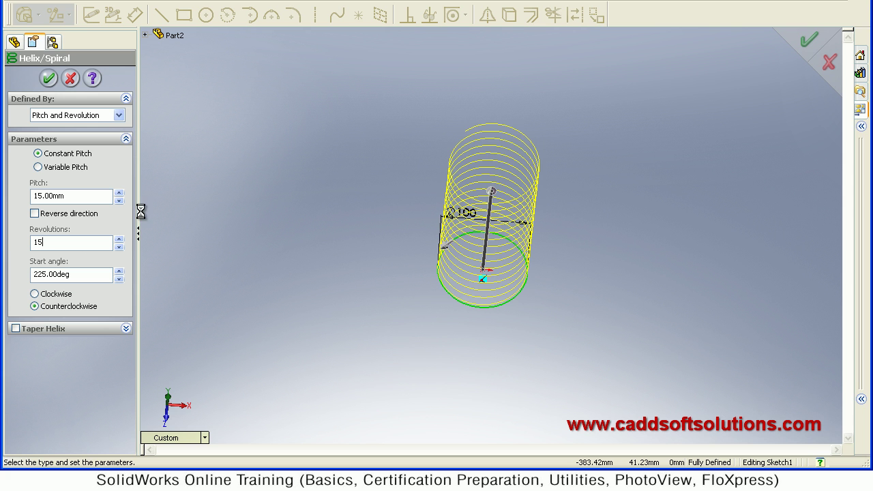
left_click(53, 295)
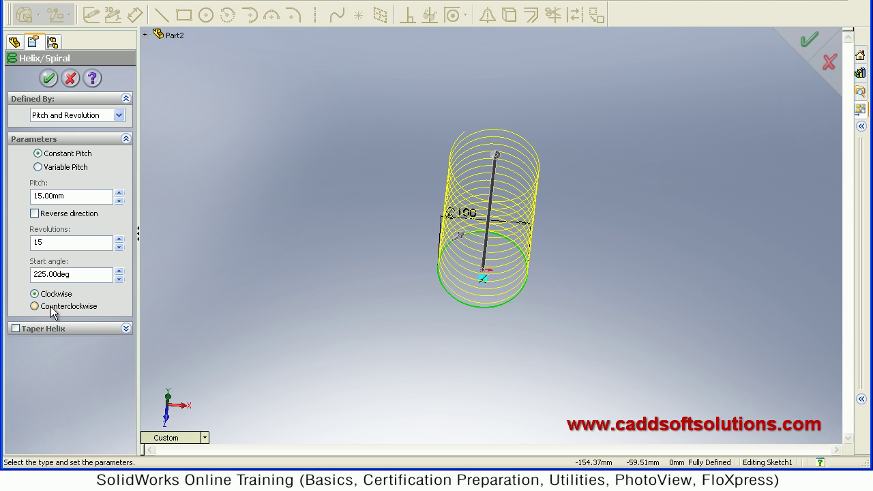
left_click(52, 307)
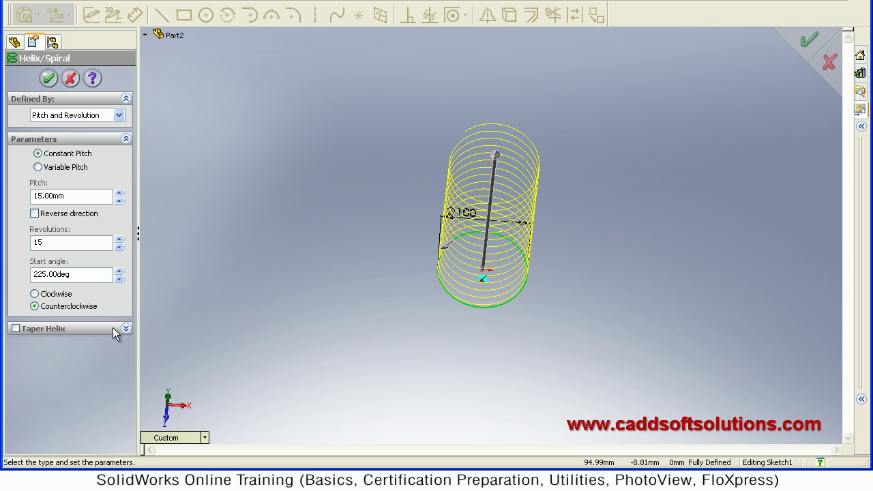
left_click(15, 329)
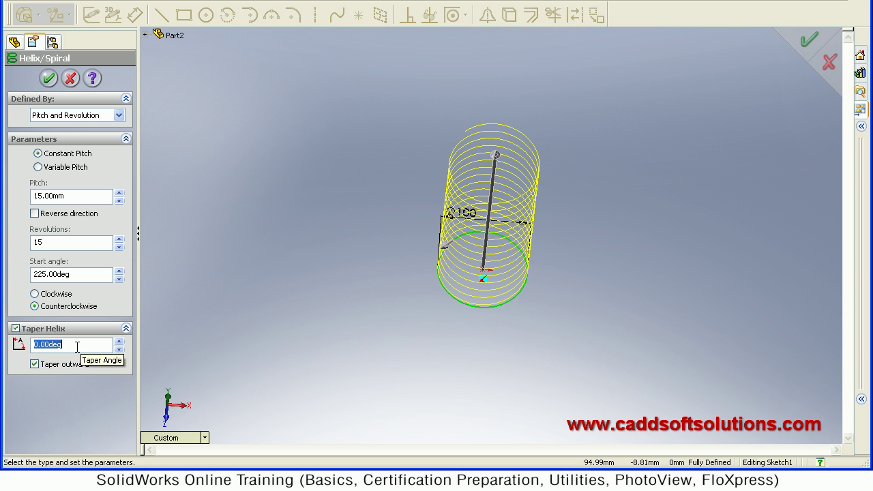
type("10")
key("Return")
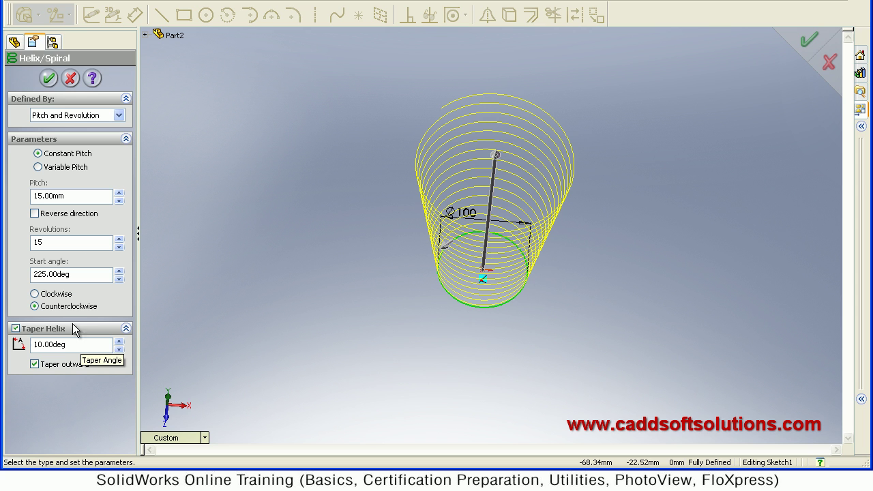
left_click(34, 364)
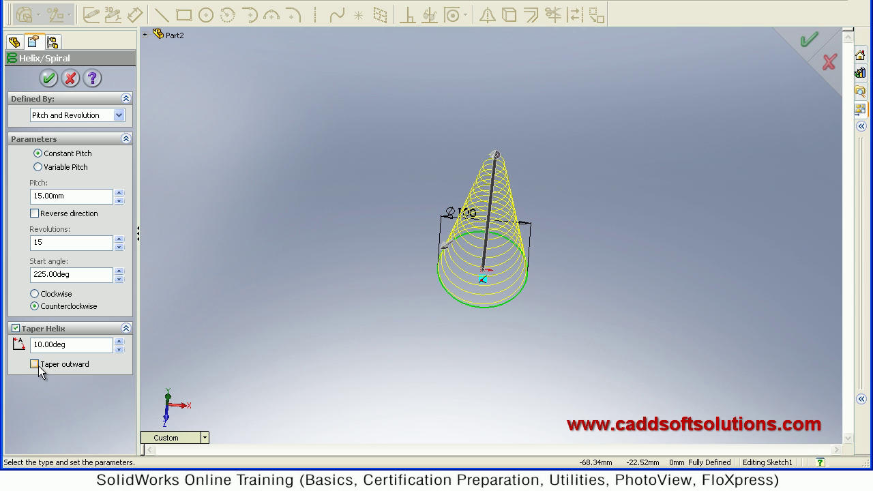
left_click(16, 329)
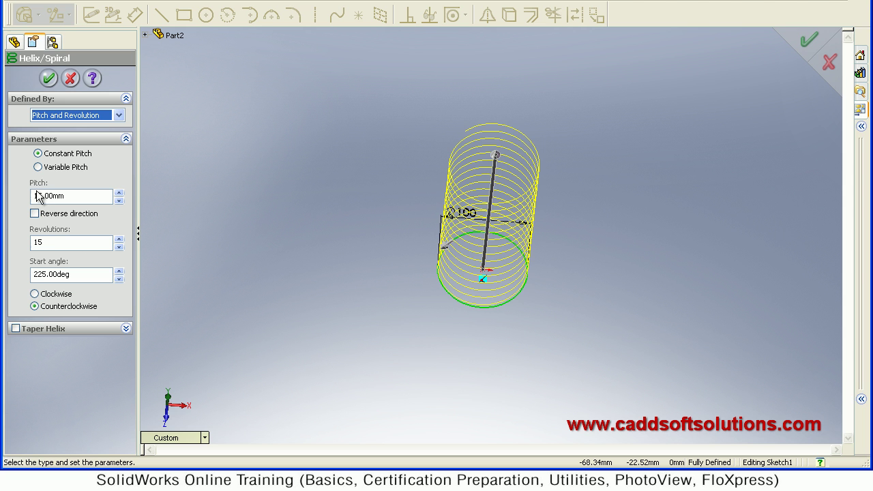
left_click(34, 213)
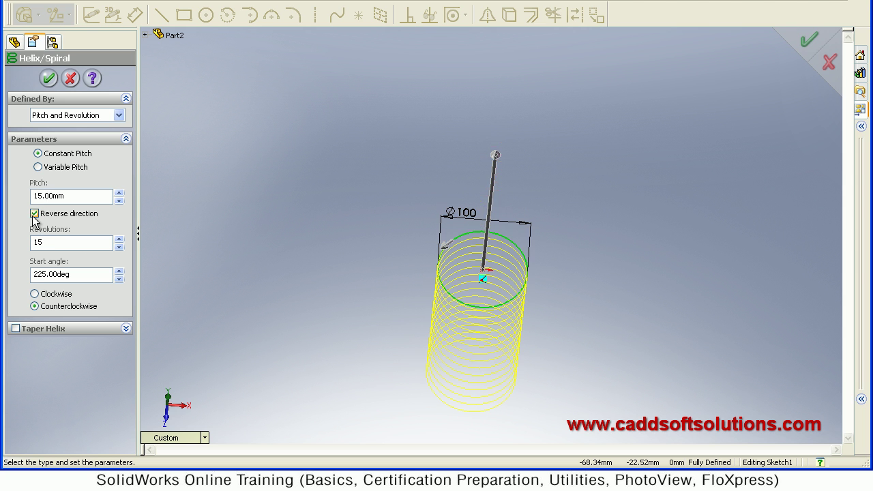
left_click(34, 213)
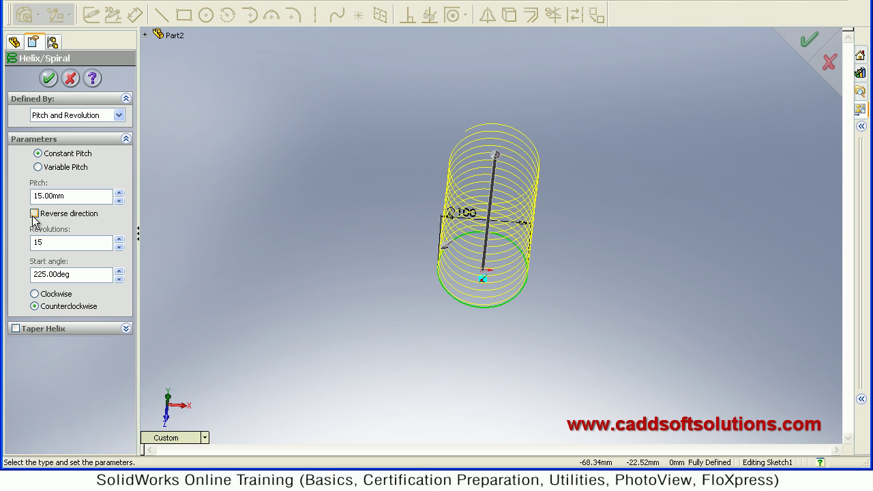
left_click(34, 213)
left_click(34, 213)
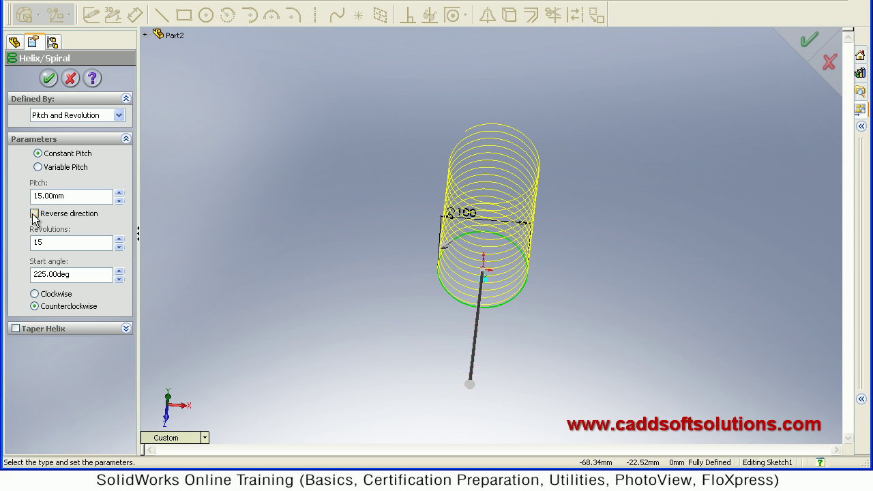
Step: Switch to variable pitch and give the second region 15 mm pitch at revolution 5
left_click(39, 169)
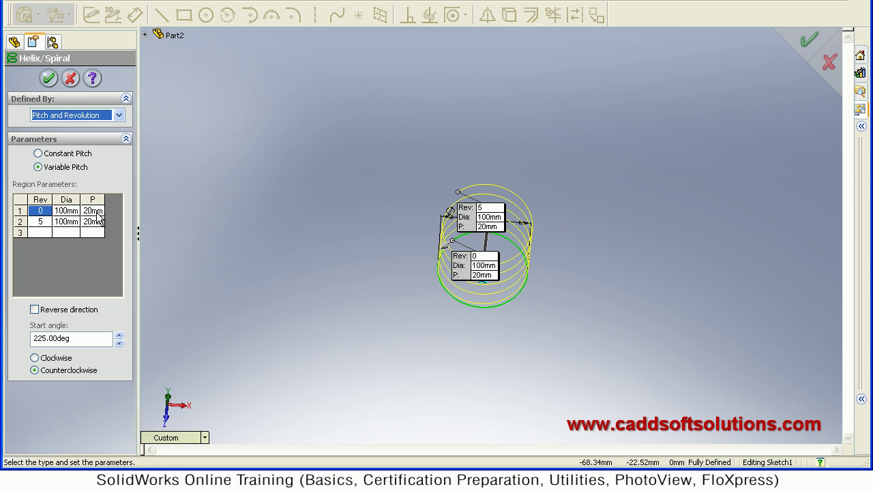
left_click(40, 221)
left_click(39, 222)
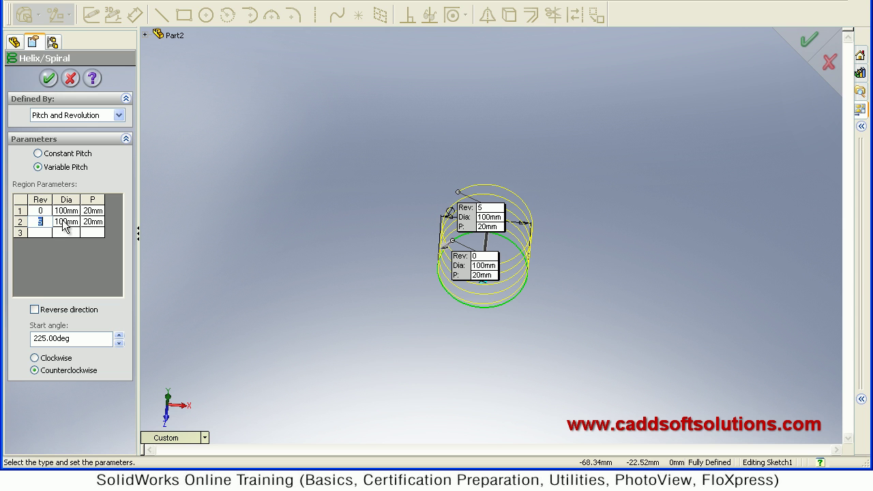
left_click(62, 221)
left_click(95, 221)
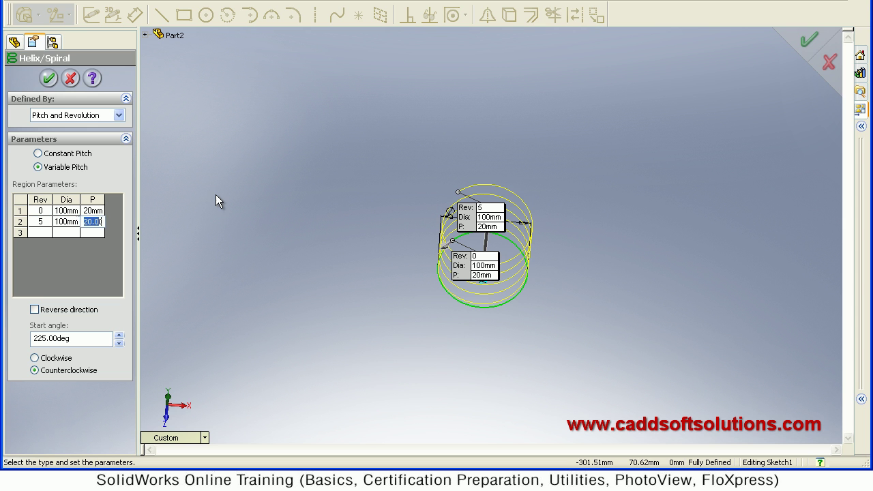
type("15")
key("Return")
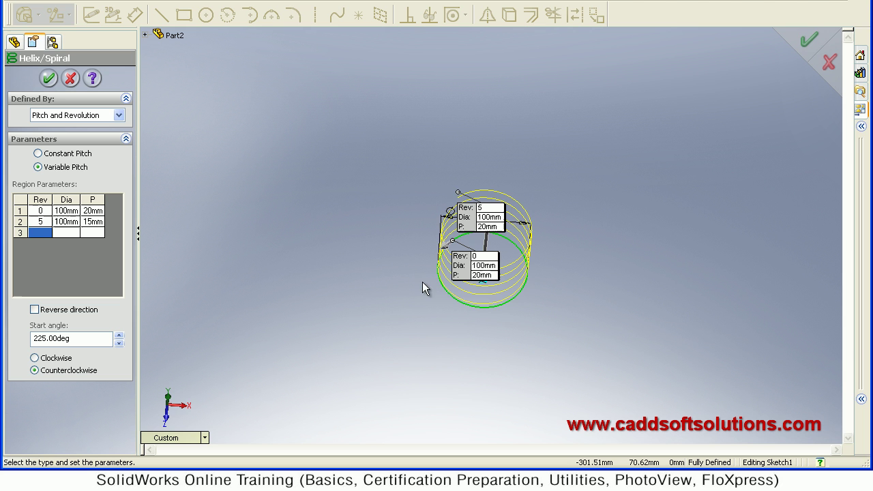
Step: Add a third region at revolution 10 with 100 mm diameter and 10 mm pitch
middle_click_drag(510, 263, 506, 192)
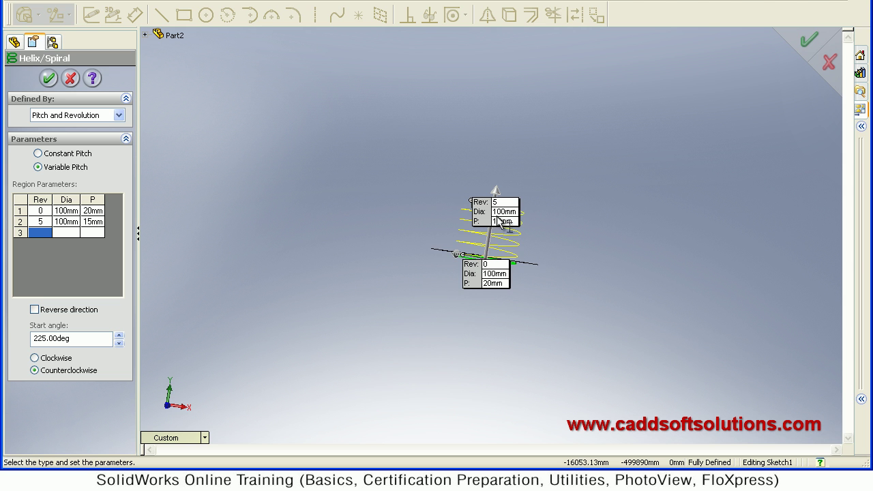
scroll(499, 217, "down", 3)
scroll(499, 220, "down", 2)
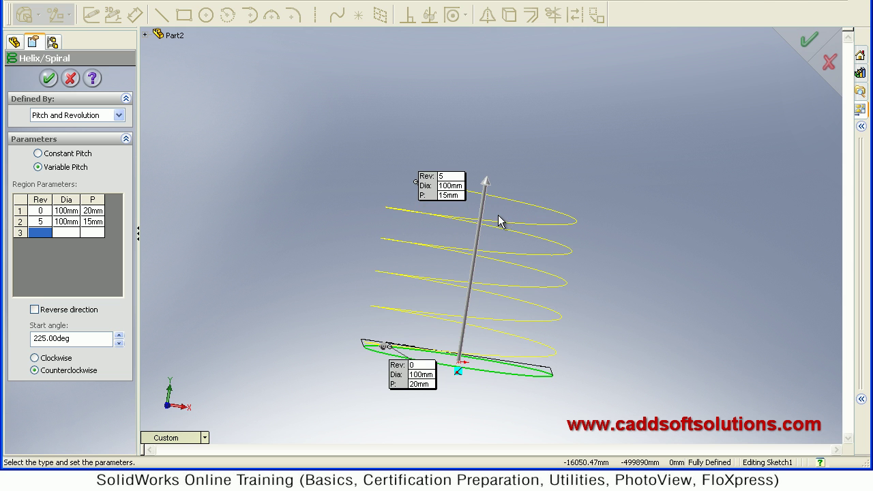
left_click(44, 233)
type("10")
left_click(65, 232)
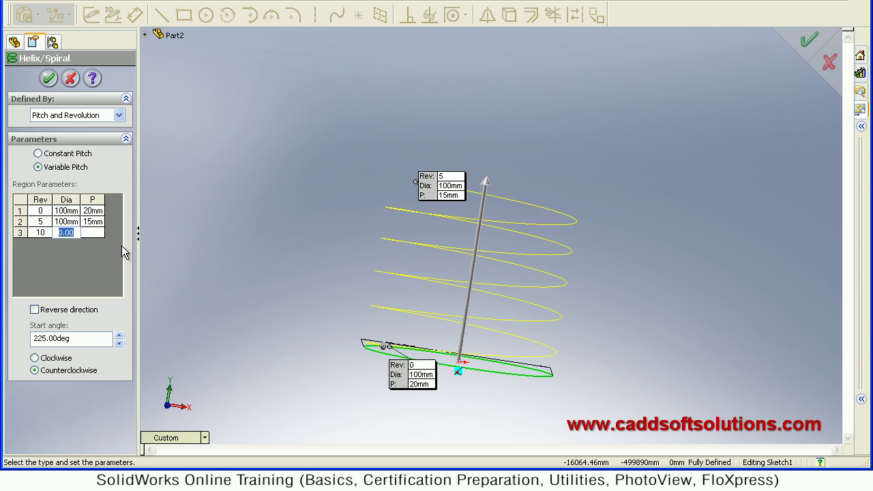
type("100")
left_click(94, 234)
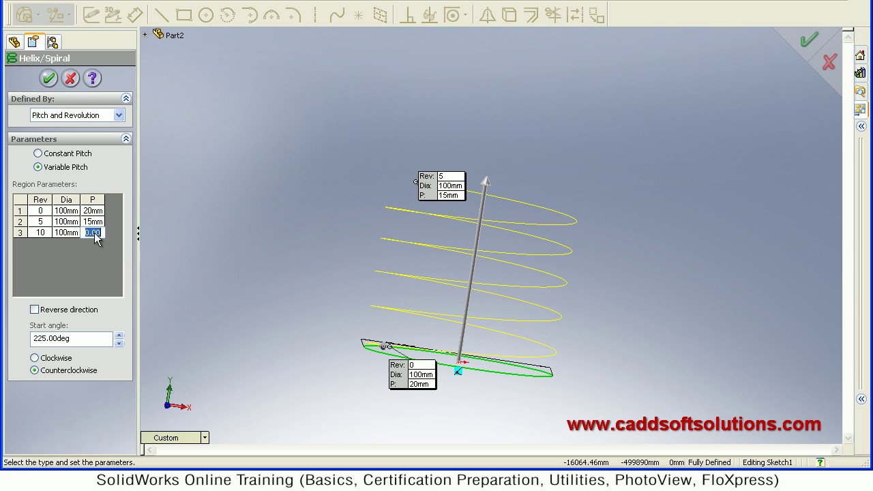
type("10")
key("Return")
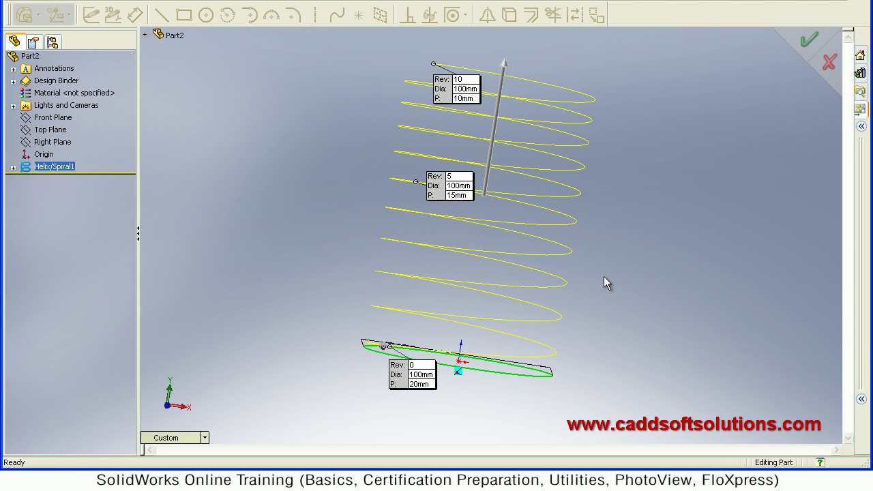
middle_click_drag(540, 234, 481, 253)
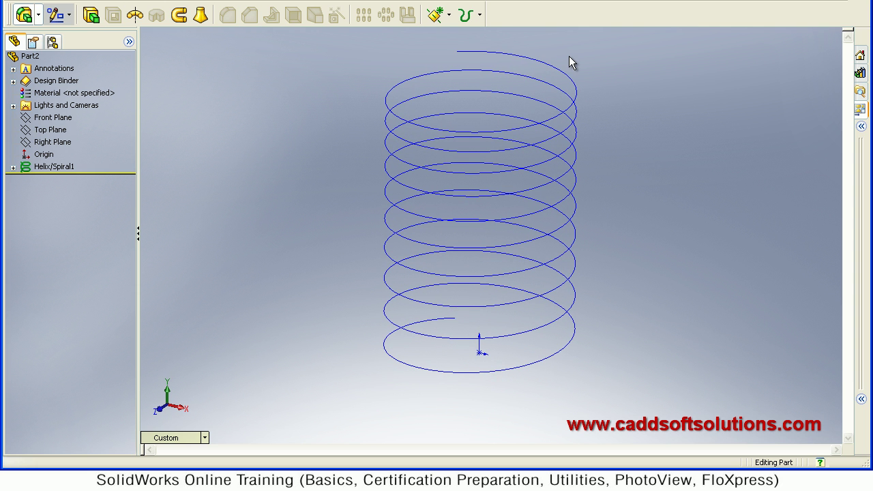
key("f")
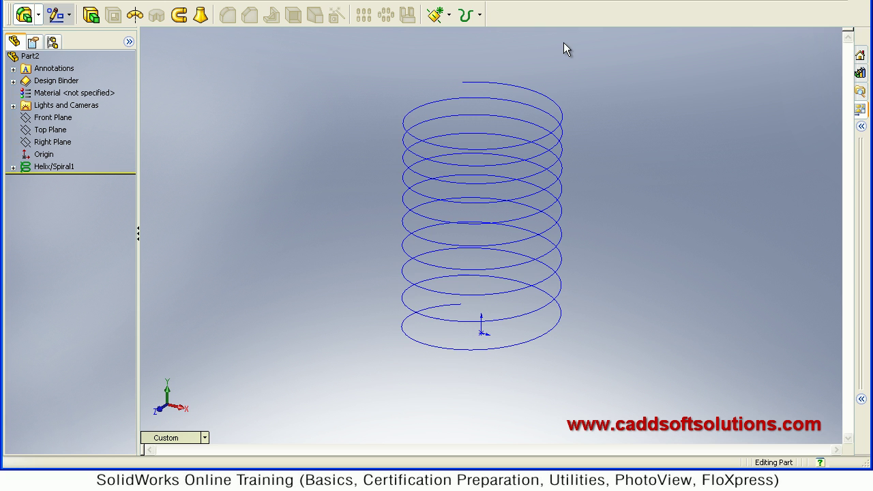
scroll(551, 54, "down", 2)
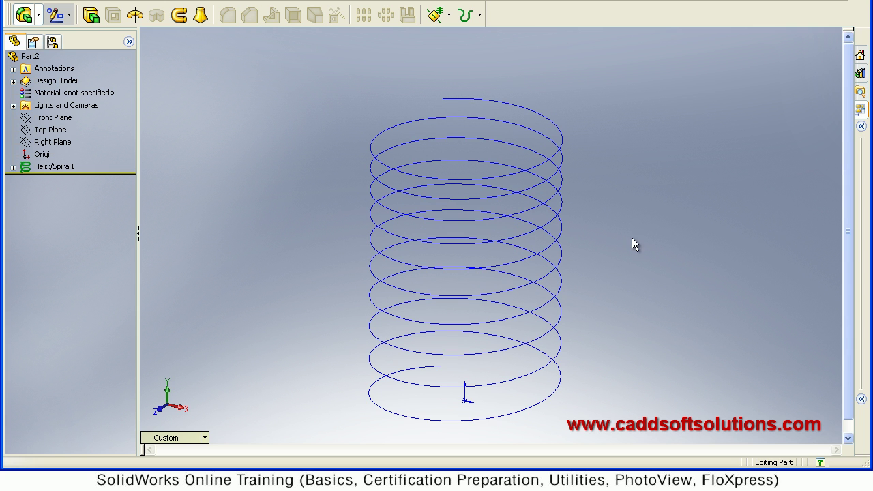